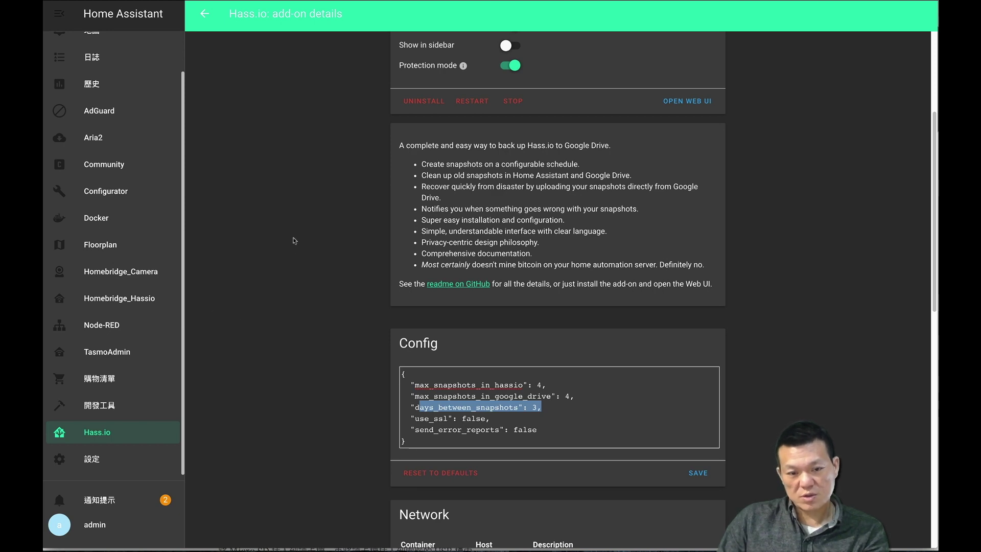
- Switch to Google Drive and open the Hass.io Snapshots folder
scroll(383, 260, "up", 4)
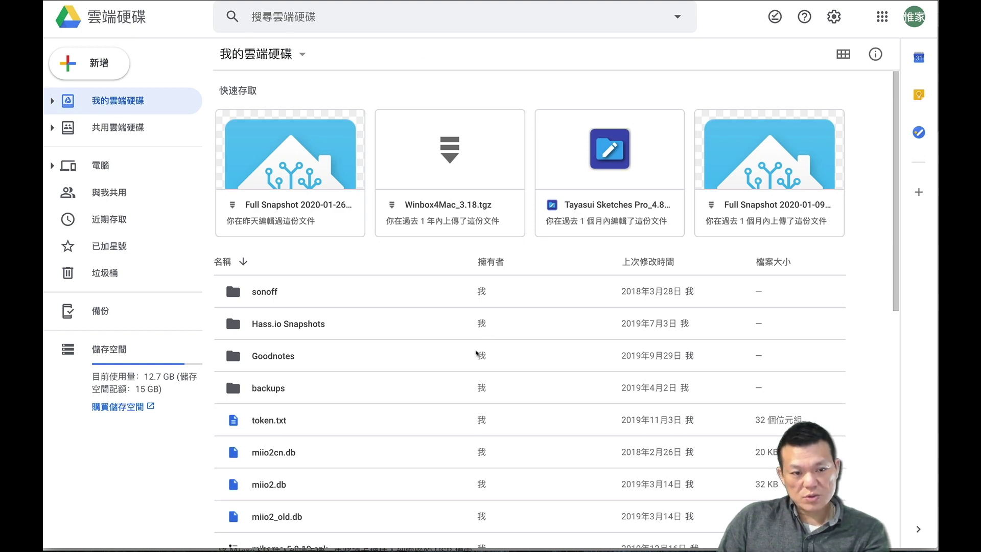
scroll(477, 350, "down", 1)
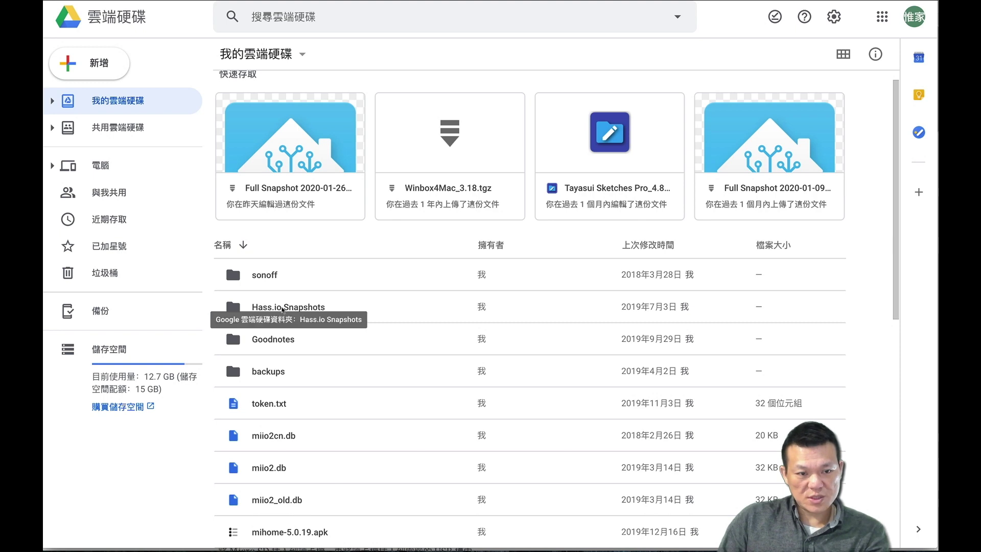
double_click(301, 311)
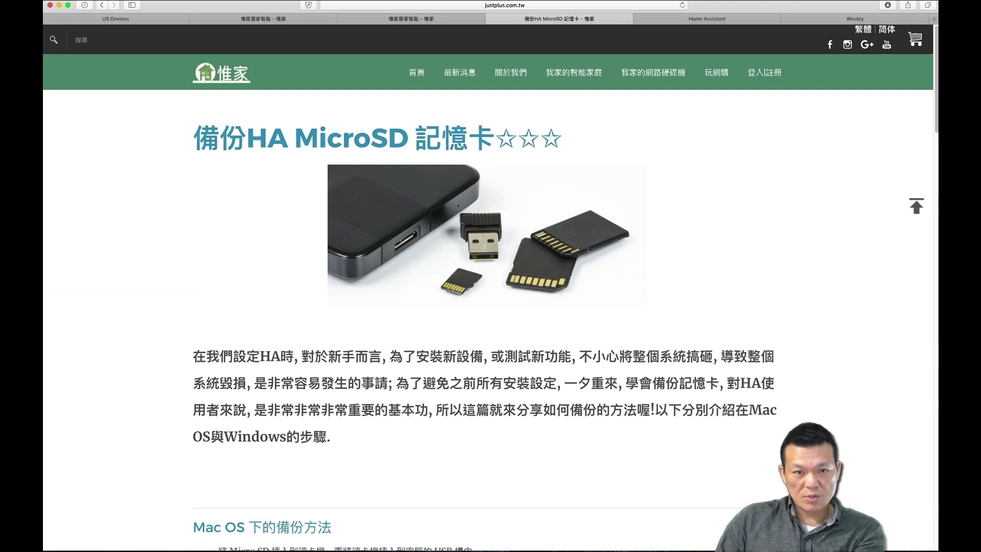
left_click(707, 19)
left_click(311, 63)
left_click(405, 136)
key("super+v")
left_click(373, 162)
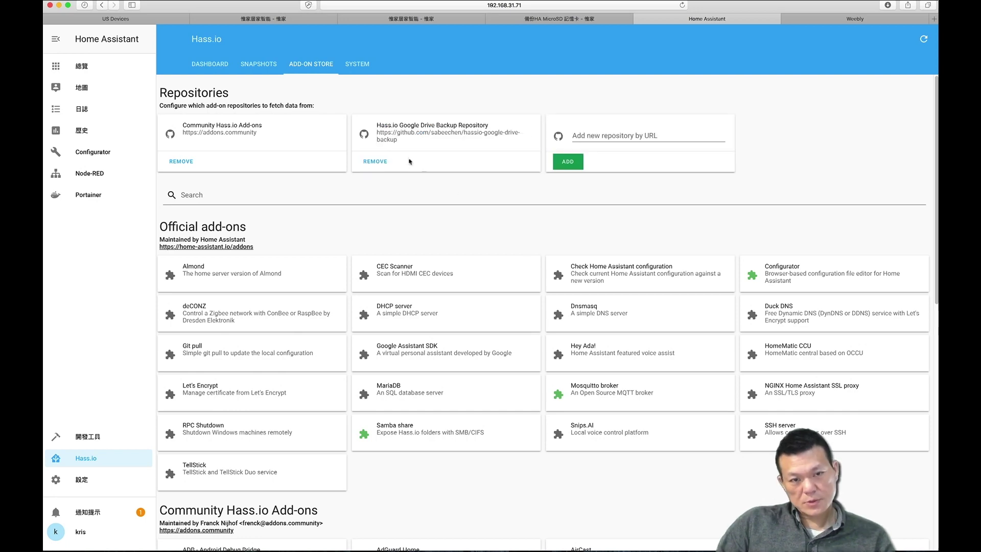
- Install the Hass.io Google Drive Backup add-on from its newly added repository
scroll(363, 346, "down", 6)
scroll(364, 346, "down", 4)
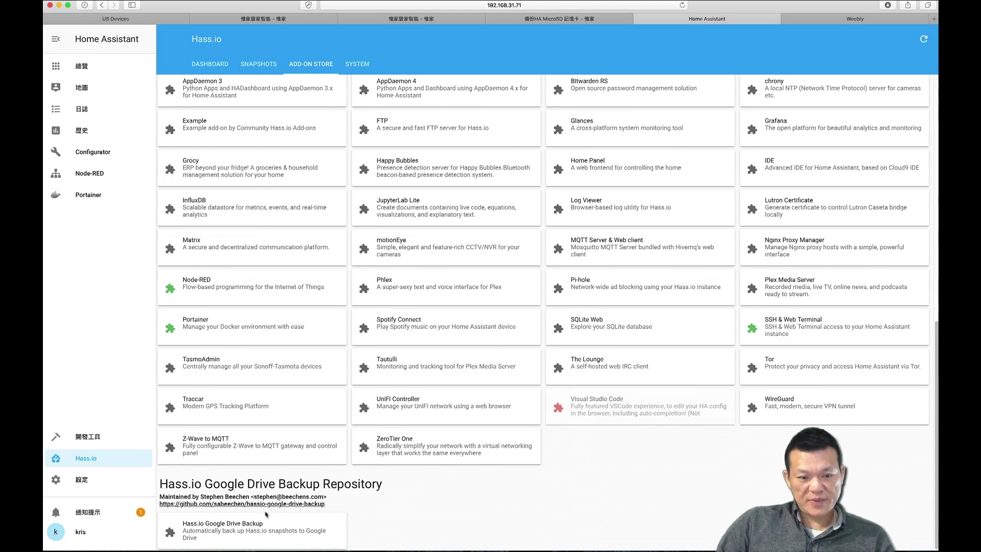
left_click(174, 535)
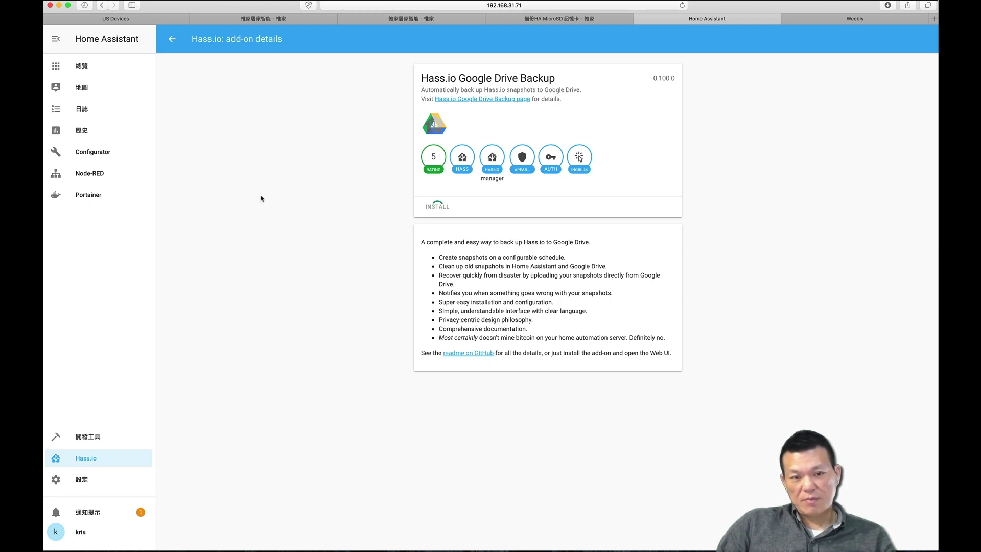
- Enable auto update for the Hass.io Google Drive Backup add-on and start it
left_click(514, 210)
scroll(562, 357, "down", 3)
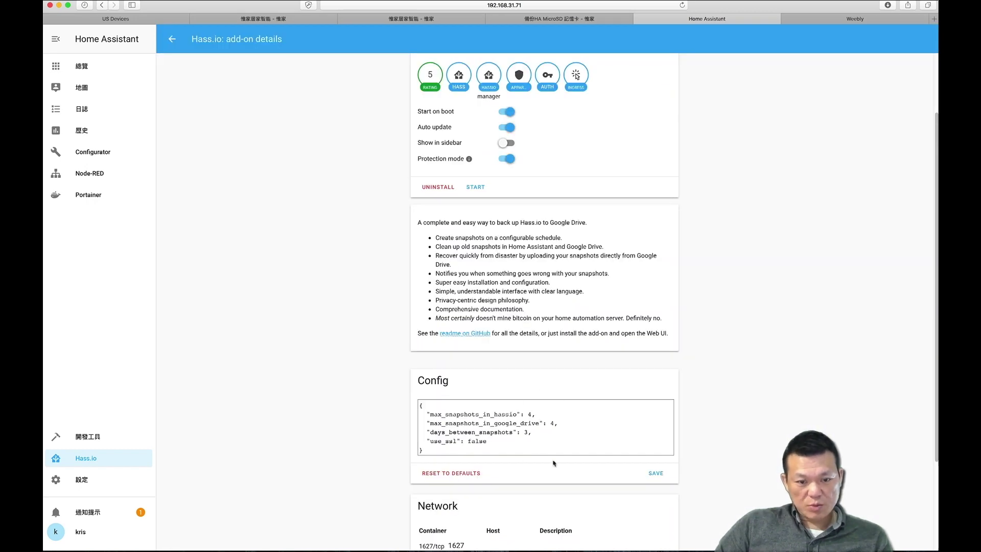
scroll(514, 442, "down", 4)
scroll(477, 267, "up", 6)
left_click(477, 267)
scroll(407, 286, "down", 6)
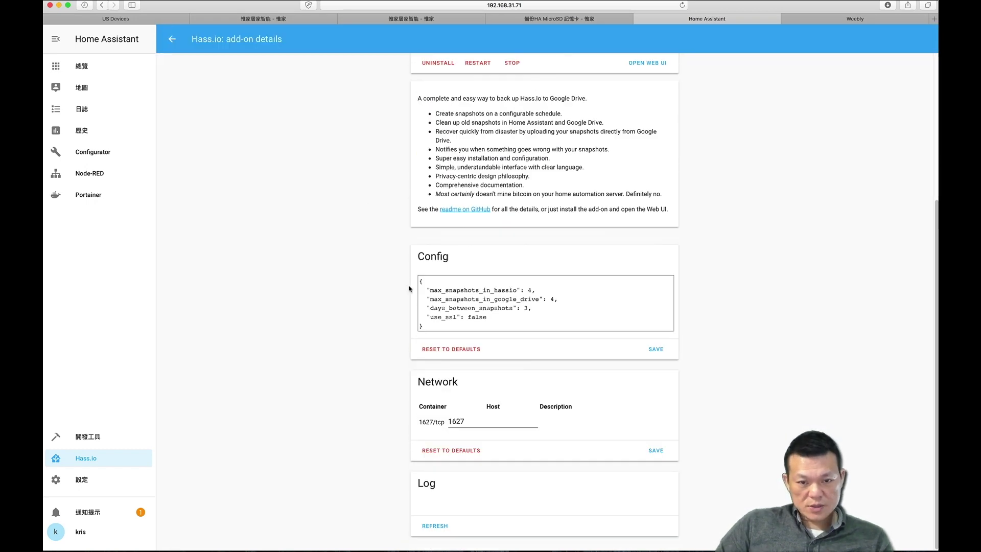
- Open the add-on's web interface, authenticate it with the listed Google account and return to the add-on
scroll(408, 289, "up", 5)
left_click(649, 268)
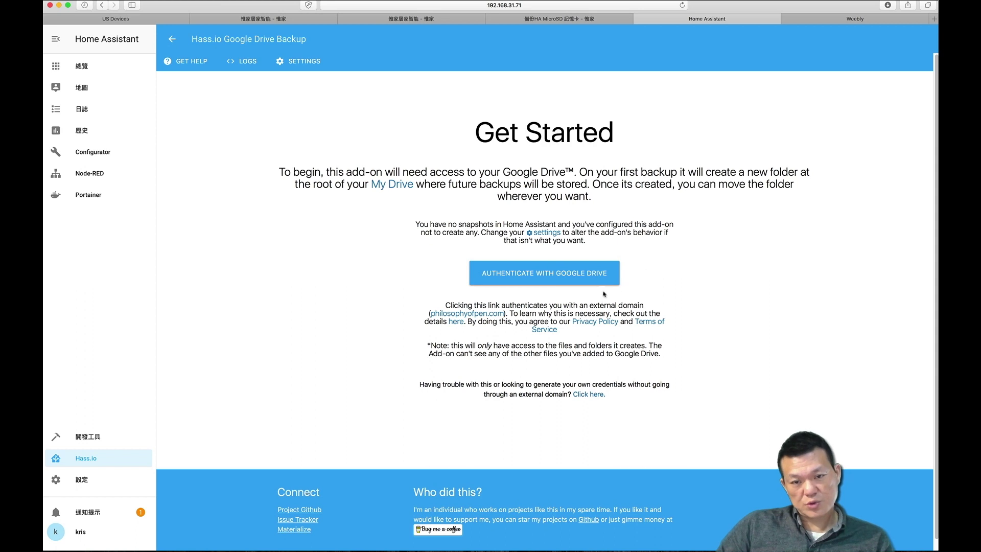
left_click(556, 278)
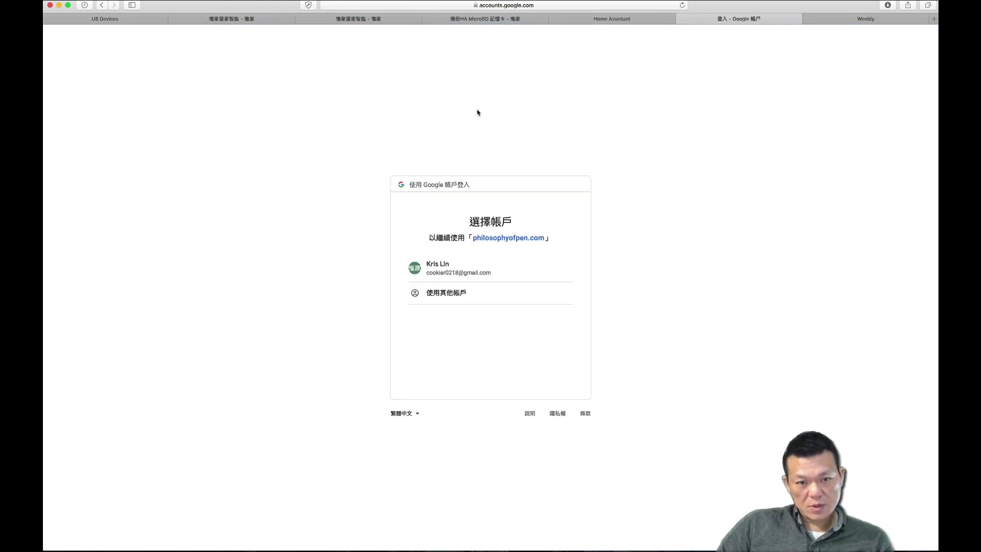
left_click(458, 274)
left_click(556, 398)
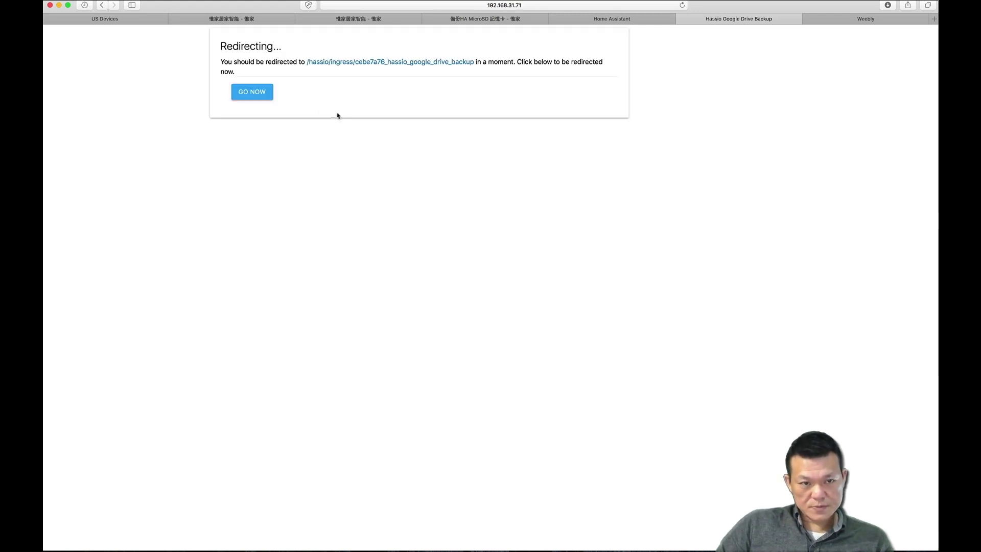
left_click(261, 92)
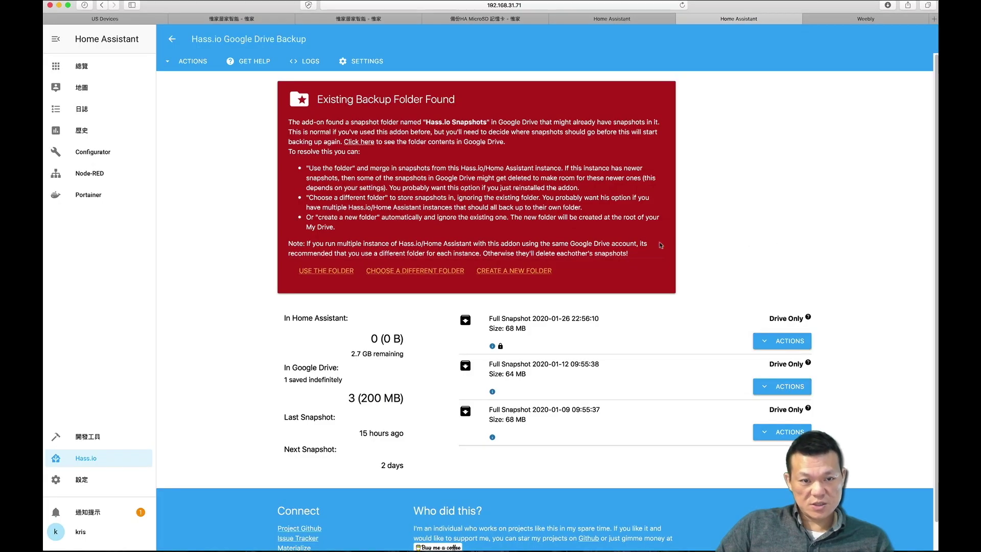
- Use the existing Hass.io Snapshots folder for backups and decline sharing error reports
left_click(321, 275)
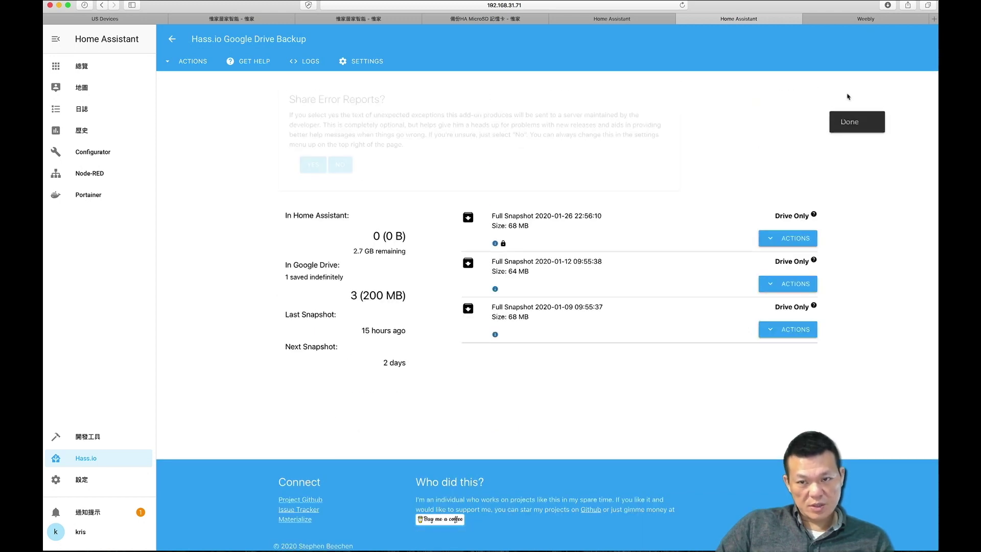
left_click(340, 164)
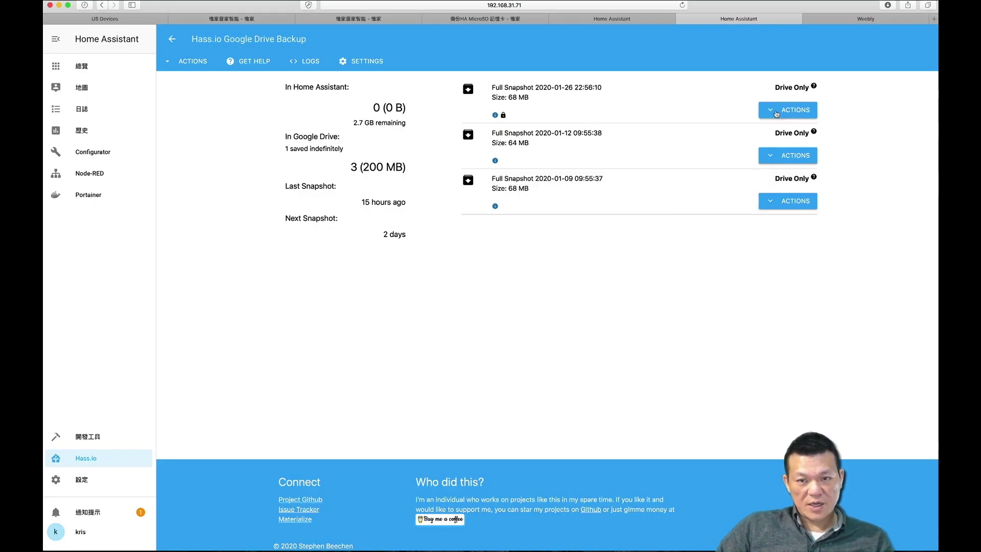
left_click(768, 112)
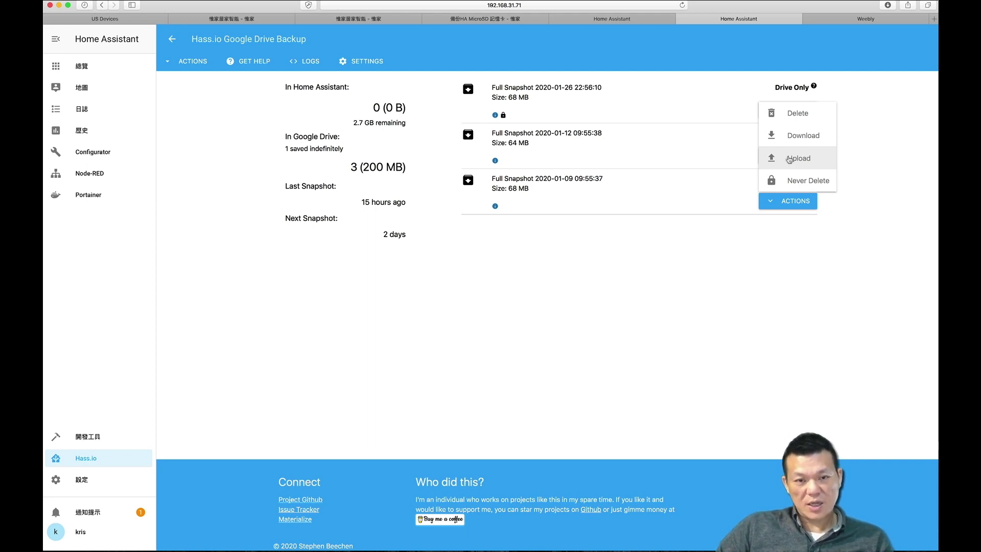
left_click(566, 293)
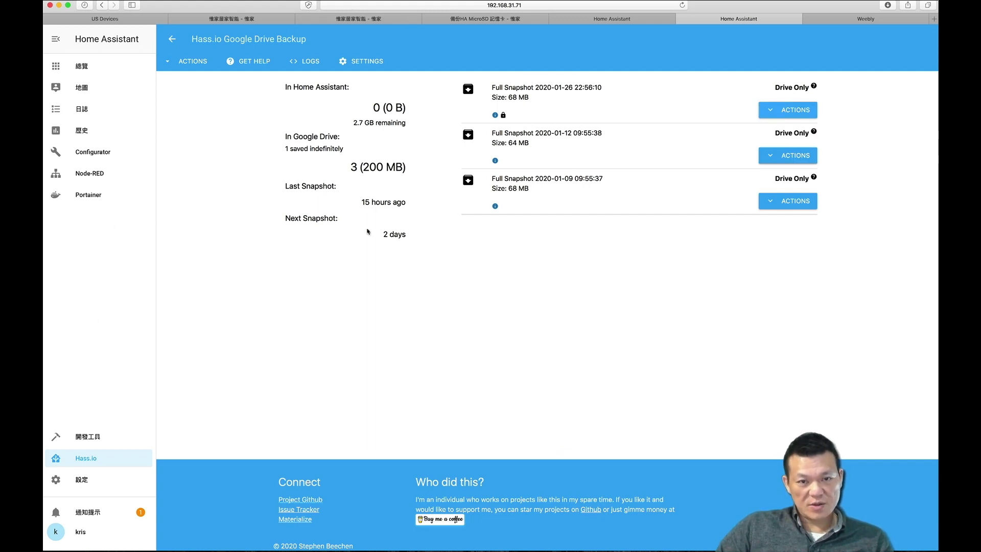
left_click(803, 111)
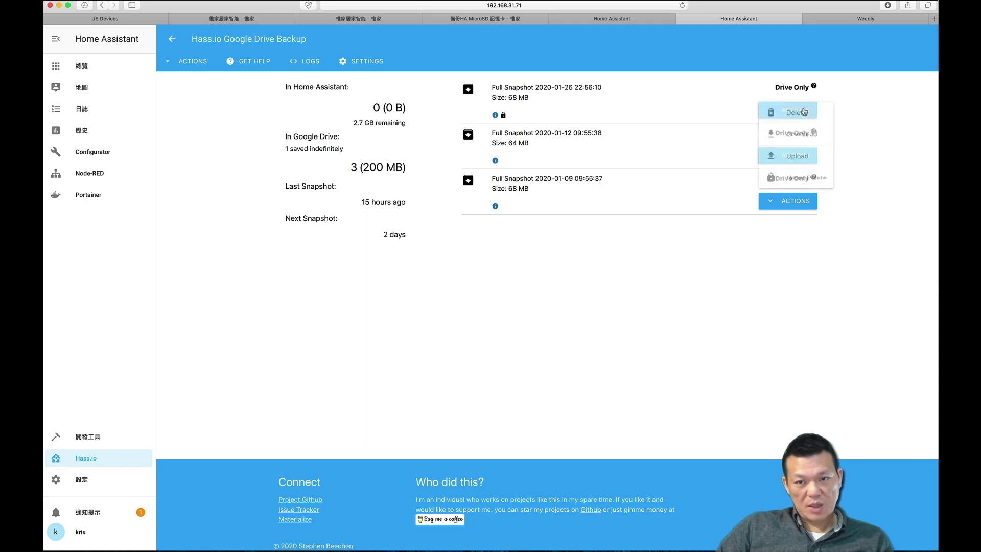
left_click(784, 158)
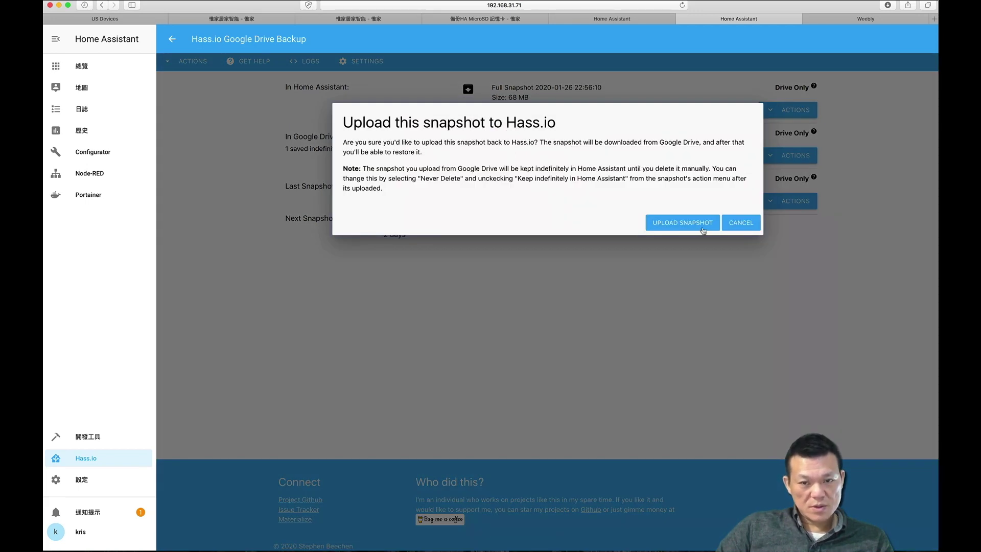
left_click(681, 224)
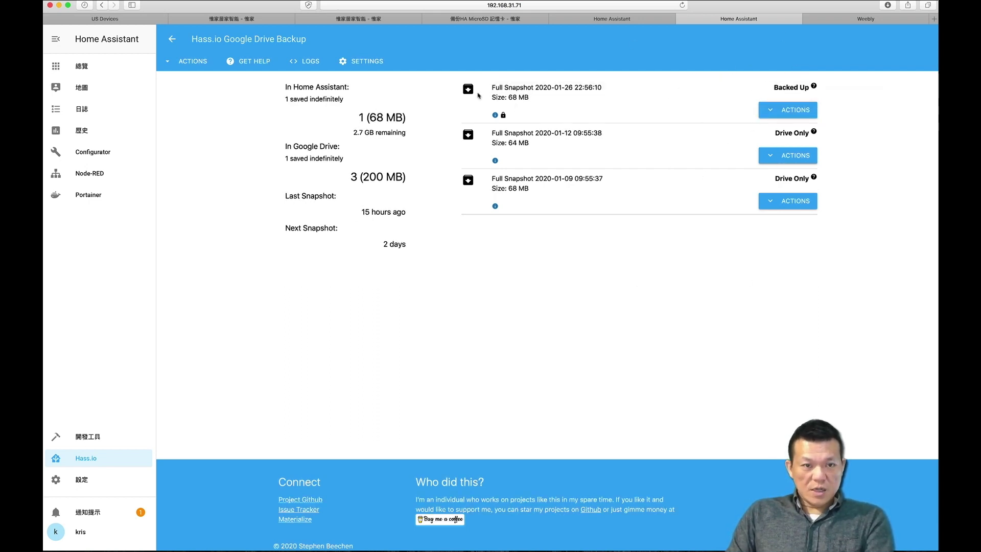
left_click(572, 19)
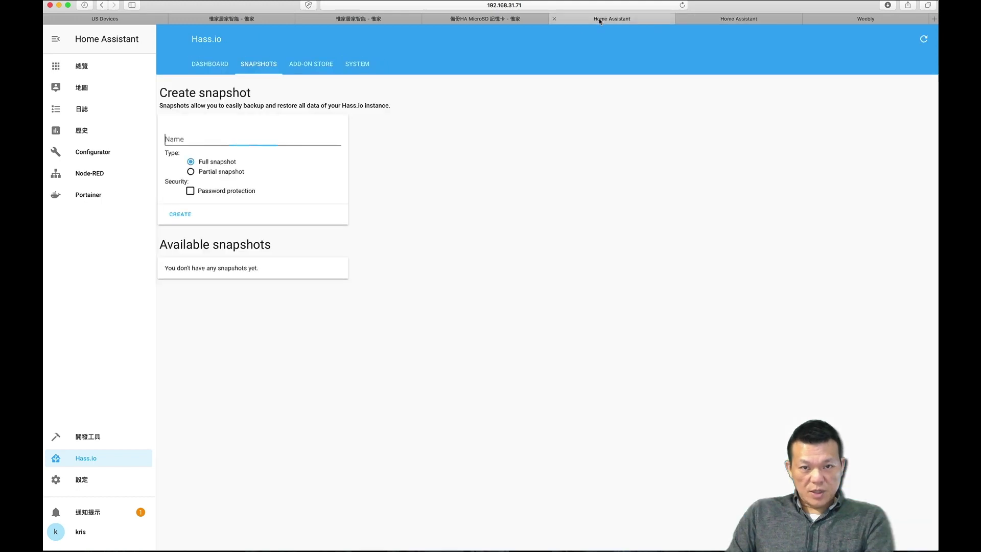
left_click(103, 66)
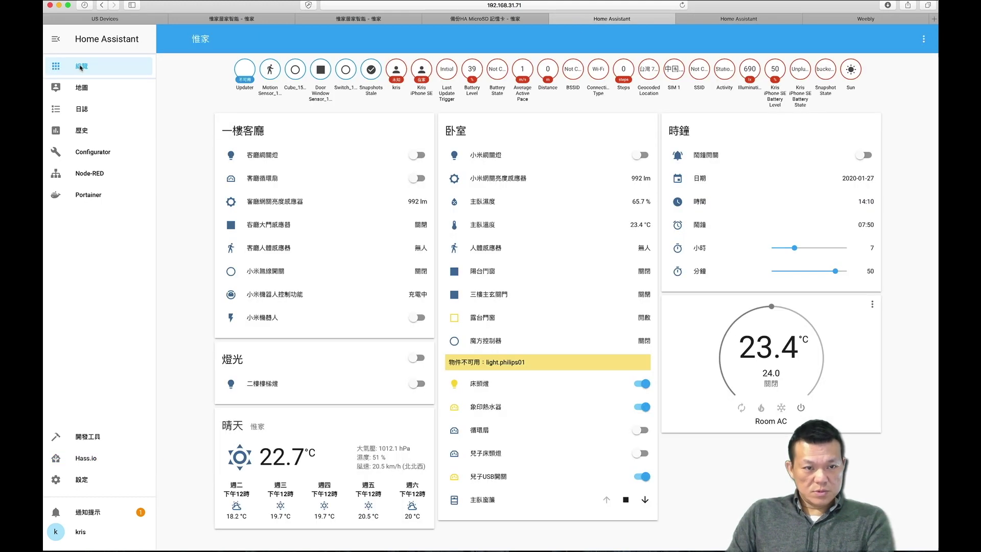
left_click(91, 460)
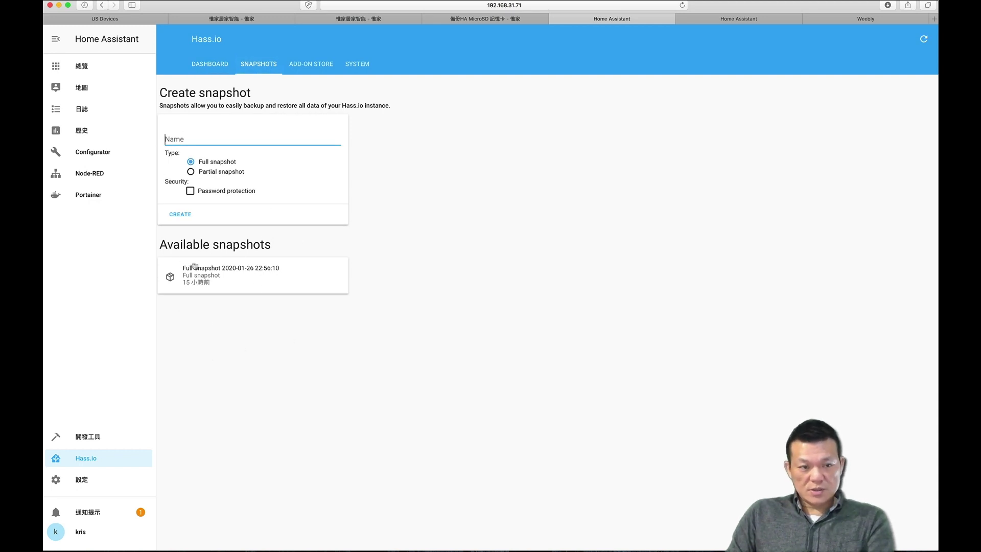
left_click(205, 278)
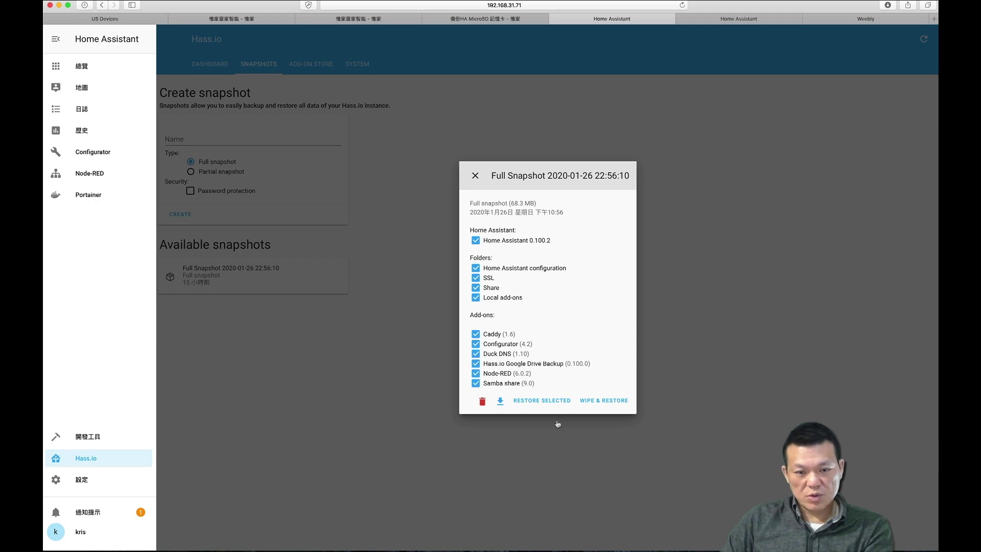
left_click(444, 90)
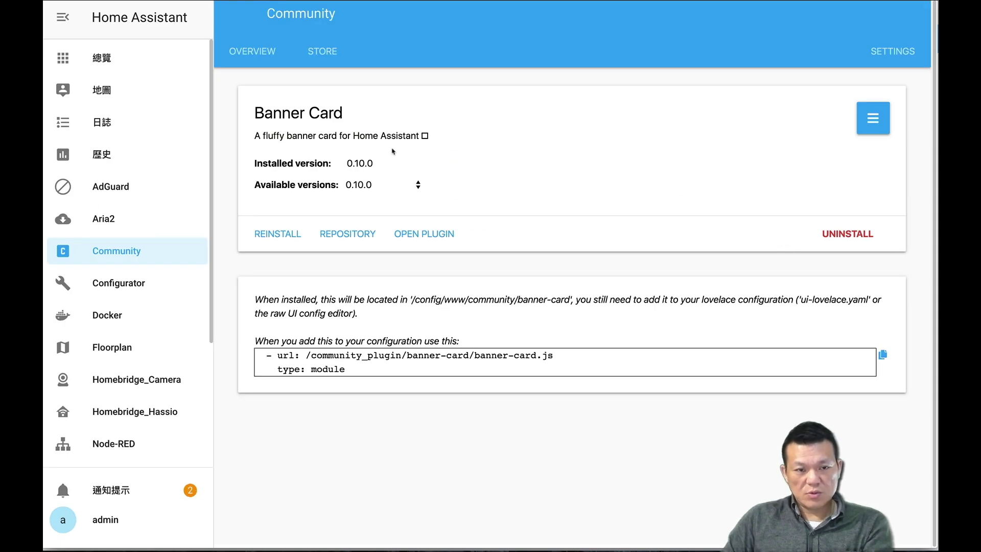
- Look over the other Home Assistant instance's overview page, and return to this instance's Hass.io dashboard
left_click(104, 59)
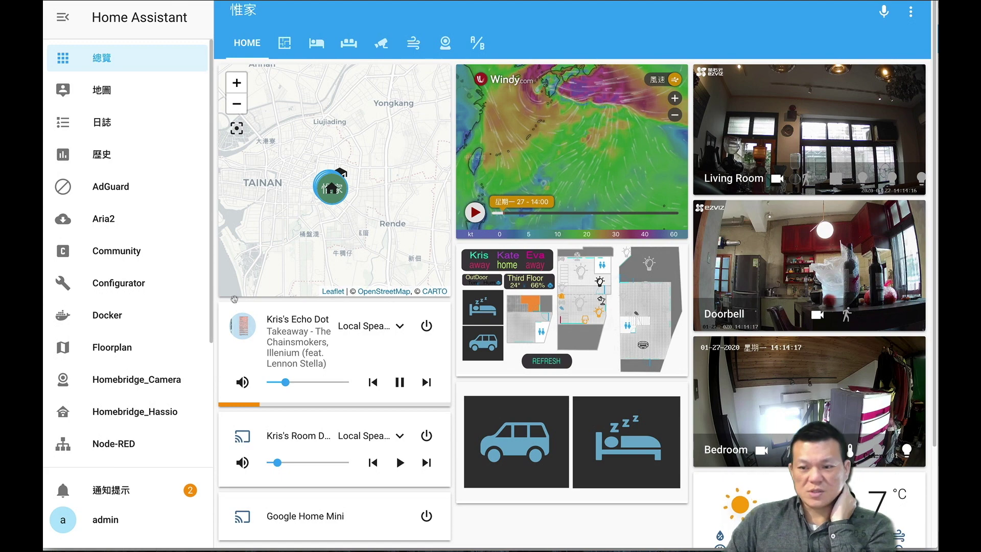
scroll(128, 255, "down", 3)
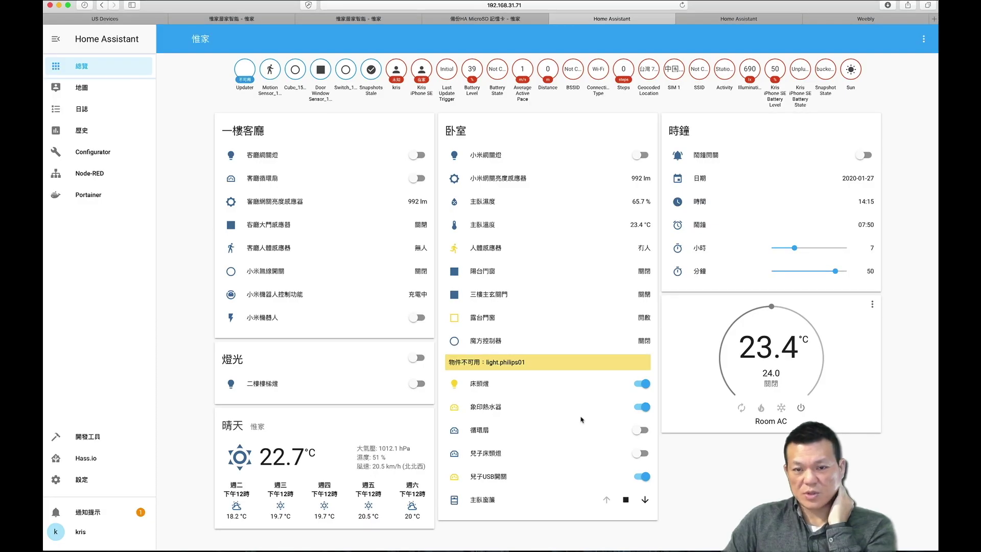
left_click(86, 461)
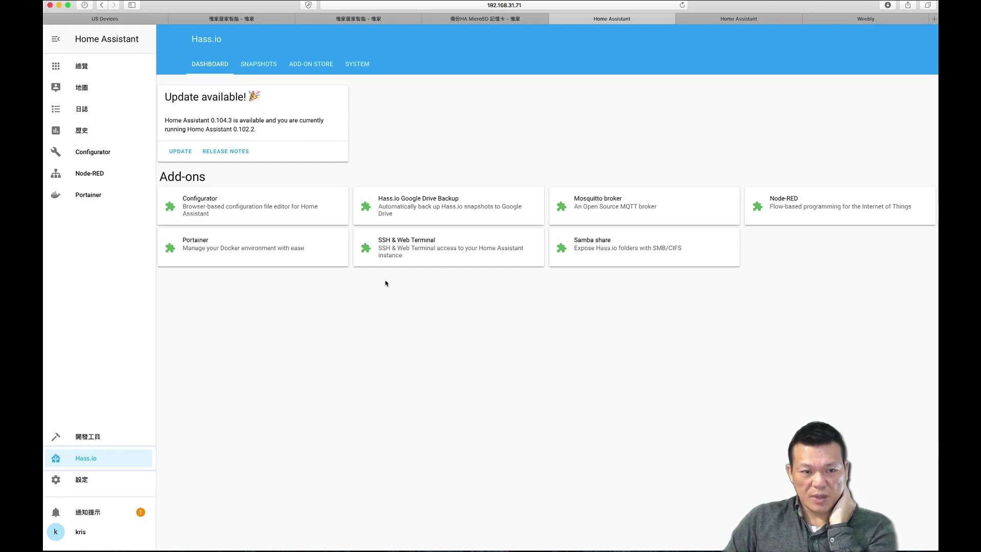
- Switch to Finder, open the hassio network share and look through its shared folders up to backup
key("super+Tab")
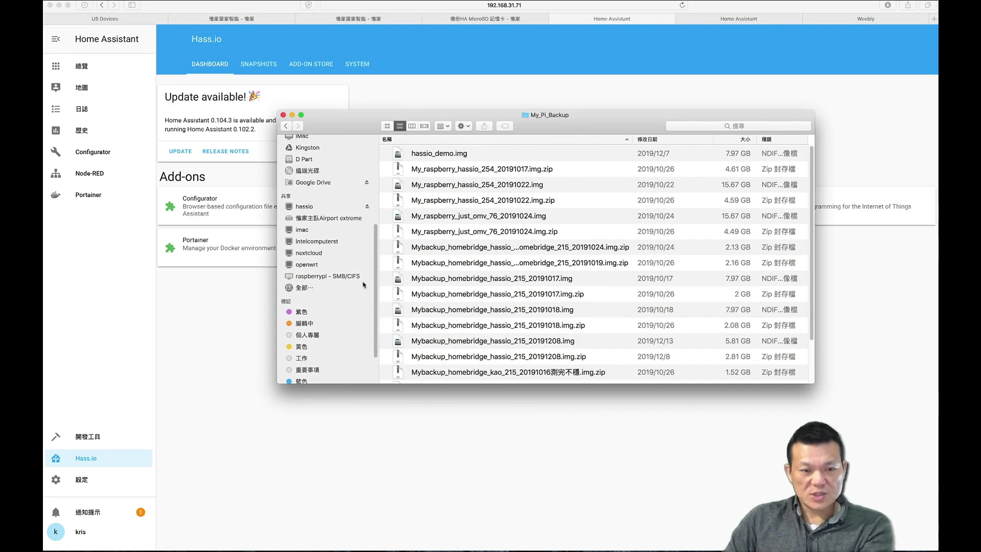
scroll(374, 285, "up", 5)
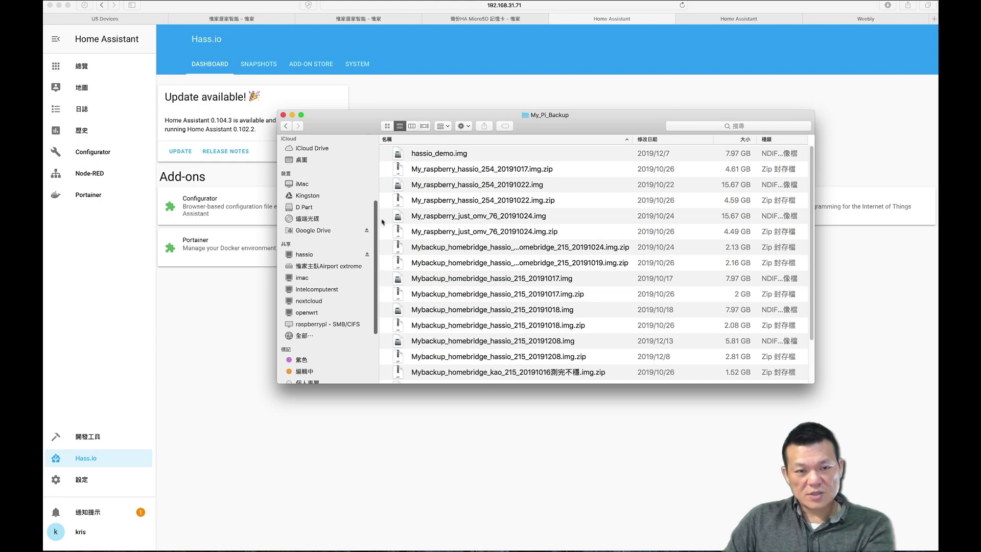
left_click_drag(357, 128, 298, 140)
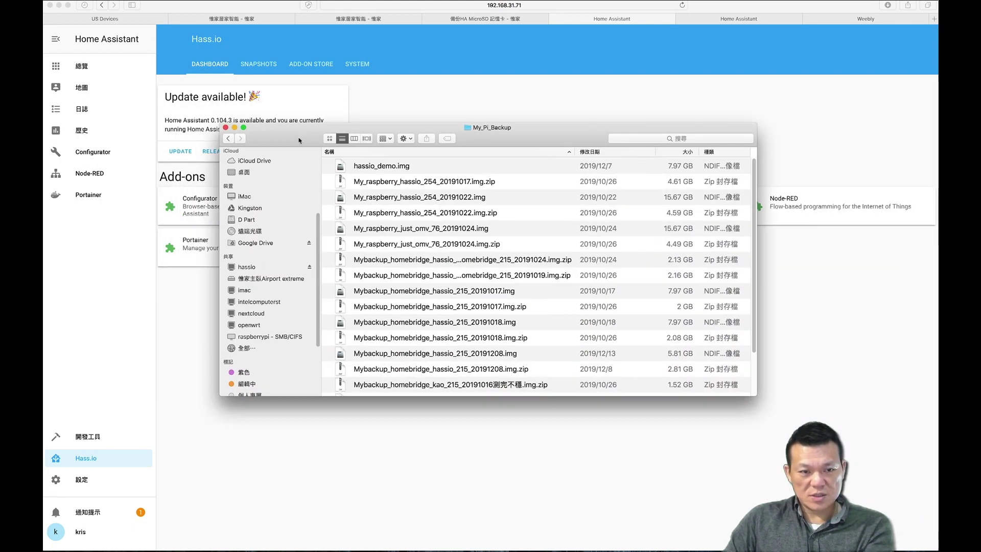
scroll(276, 315, "down", 4)
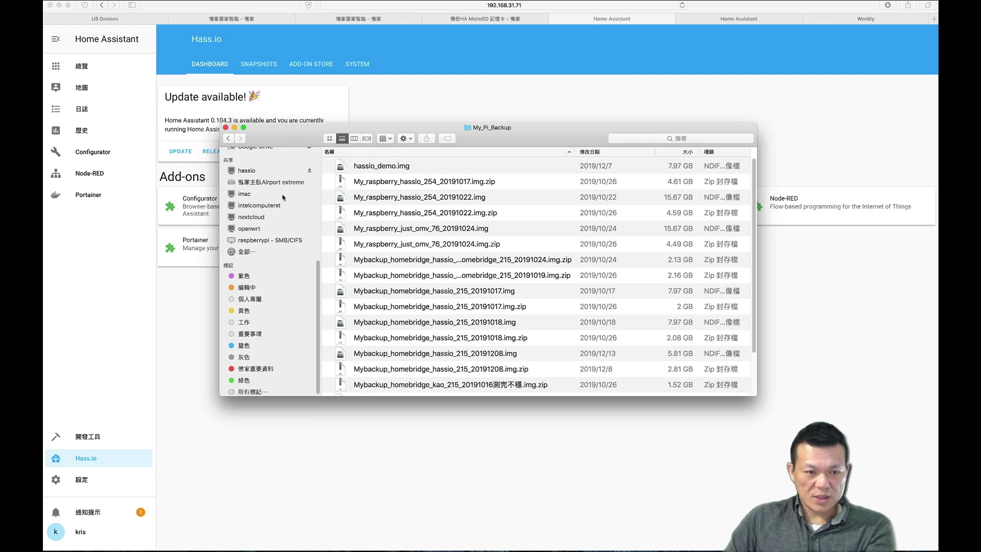
left_click(246, 172)
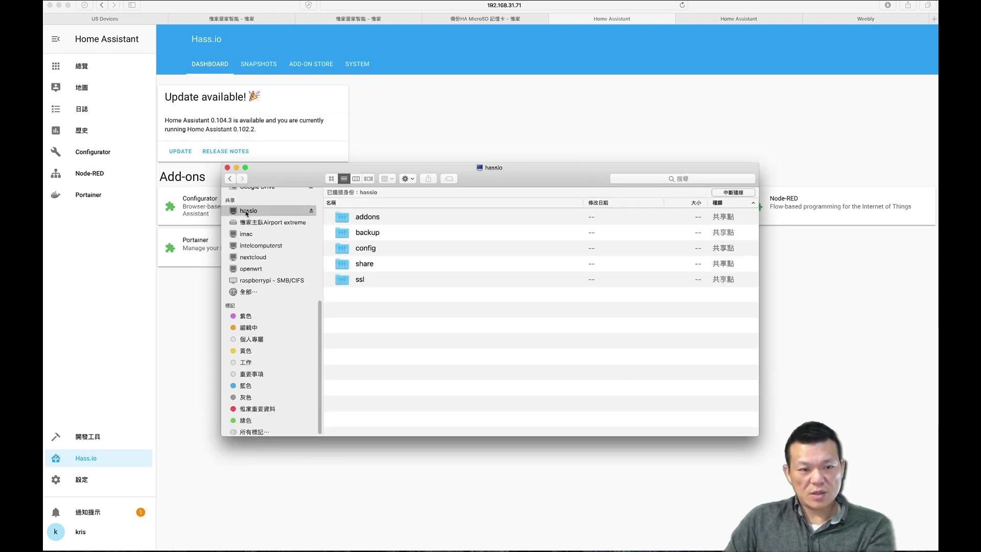
key("Up")
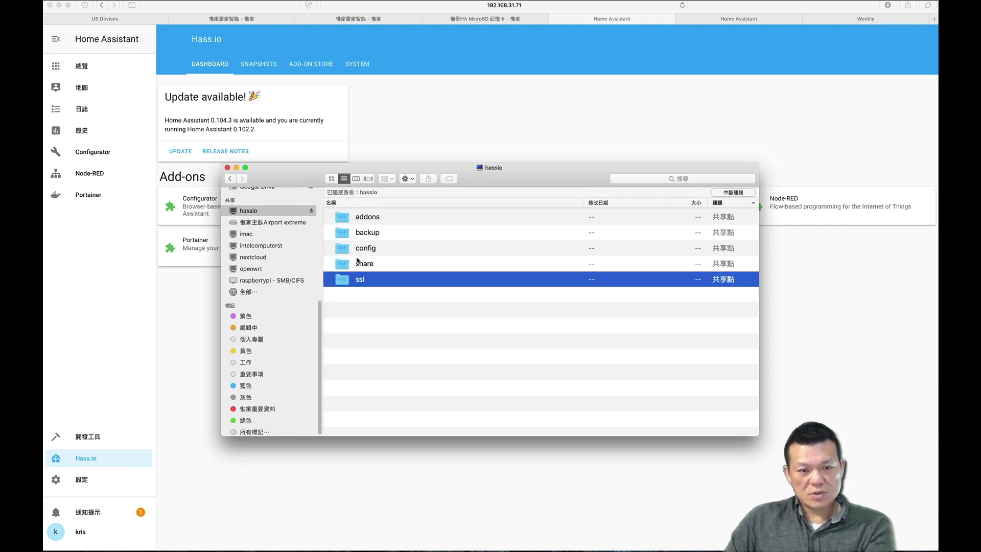
key("Up")
key("Up")
key("Up")
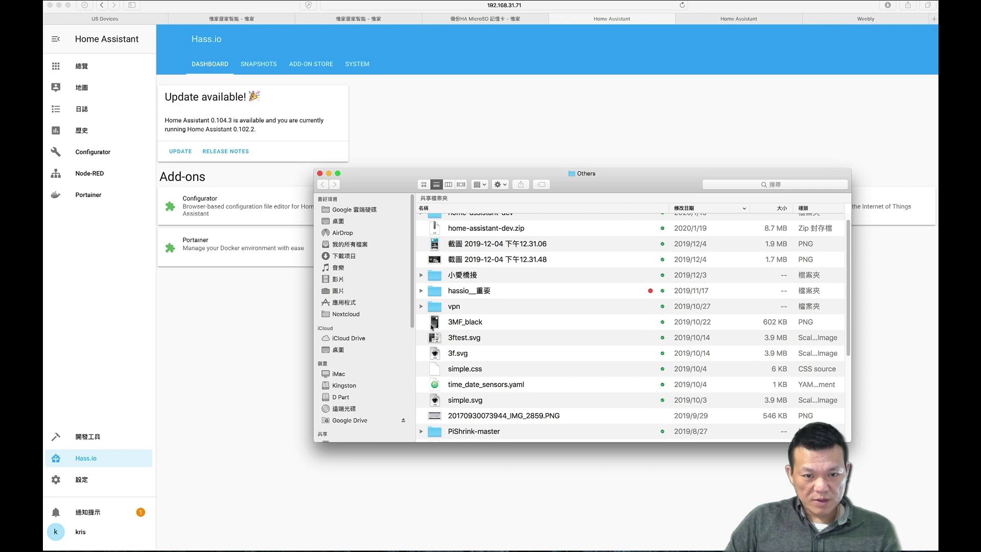
- Open the hassio-ubuntu最重要的所有備份 folder in Finder to view the backed-up folders
key("super+bracketleft")
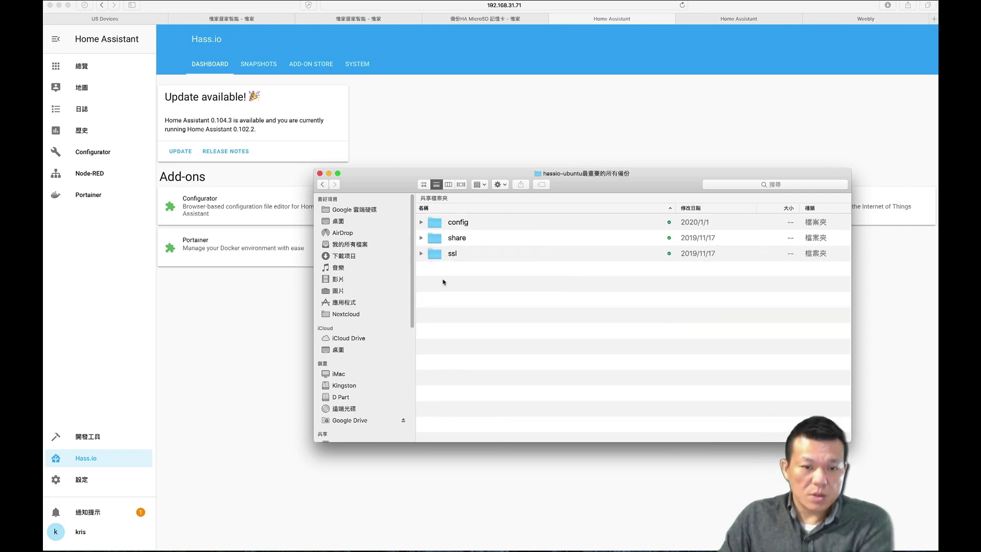
- Bring up the hassio share window beside the backup window and compare its addons, backup, config, share and ssl folders with the backed-up ones
left_click_drag(460, 174, 633, 134)
key("super+n")
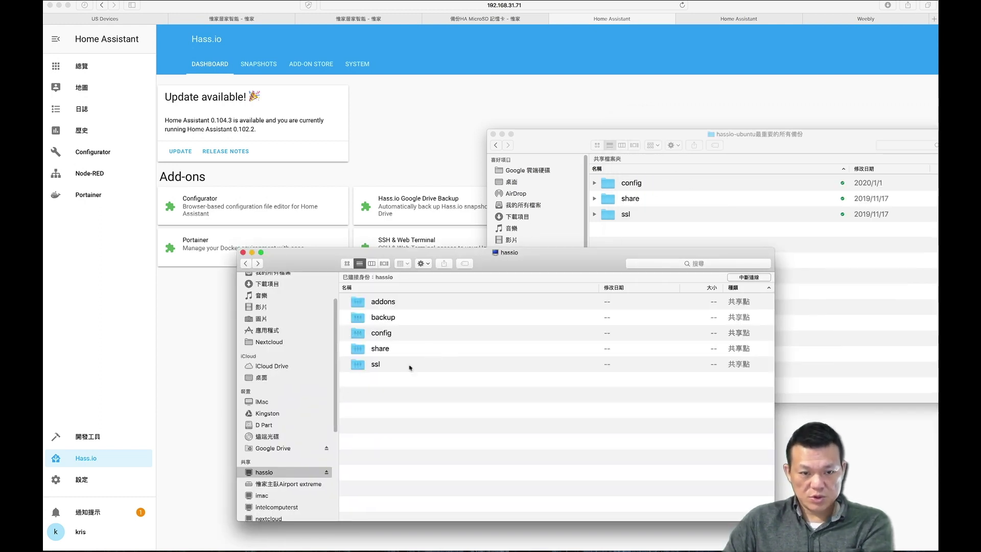
left_click(368, 348)
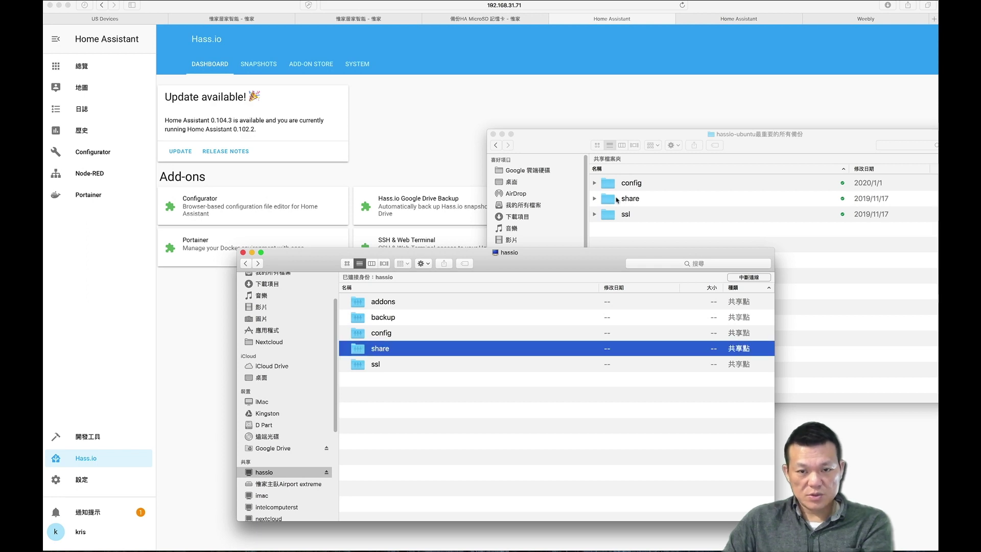
left_click(355, 332)
left_click(364, 317)
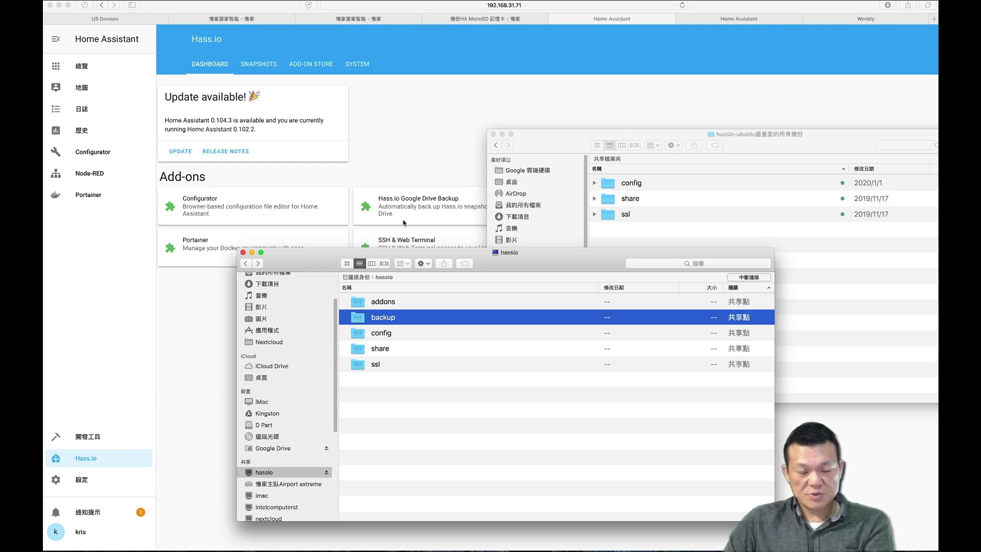
left_click(365, 303)
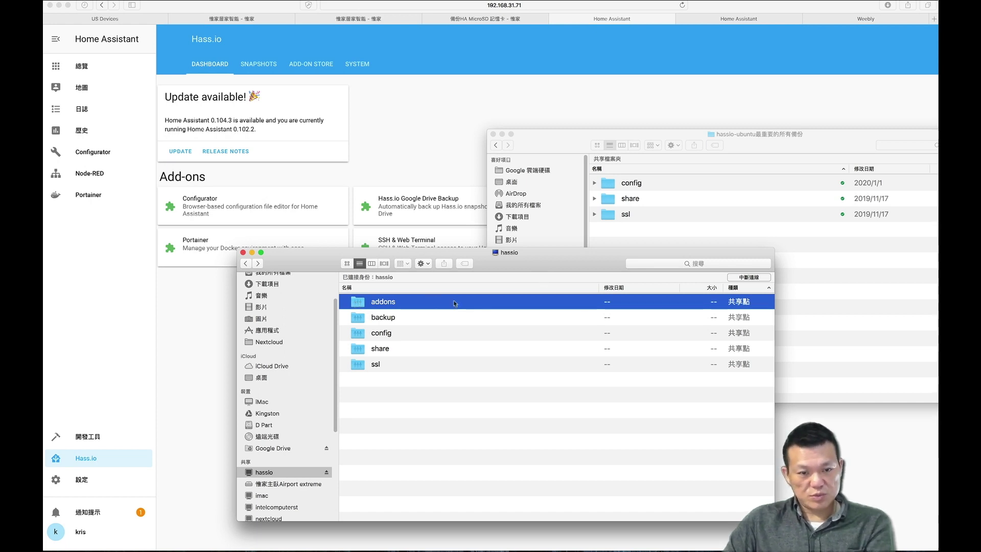
left_click(364, 349)
key("Down")
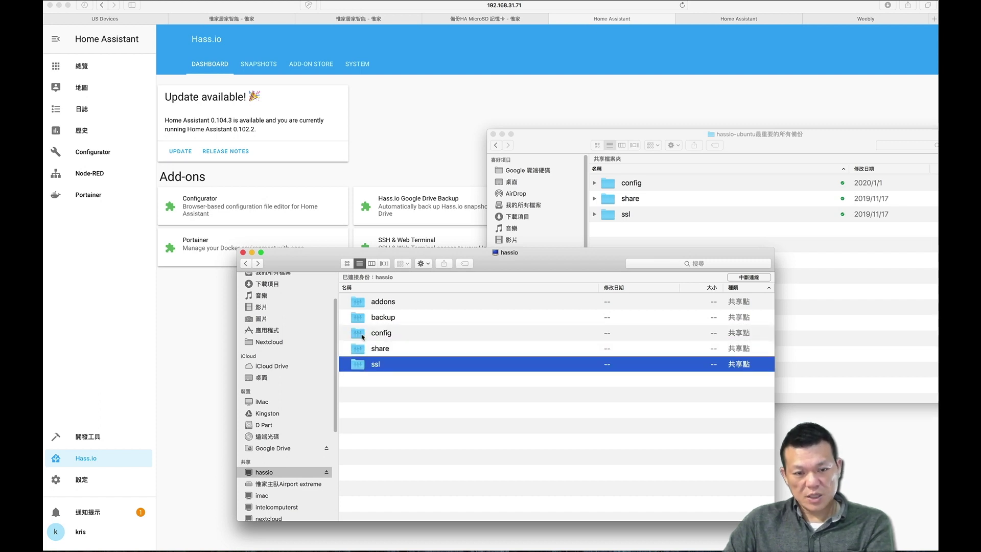
- Open the config folders of the hassio share and the backup, check the share's node-red folder, and arrange both windows for comparison
double_click(362, 335)
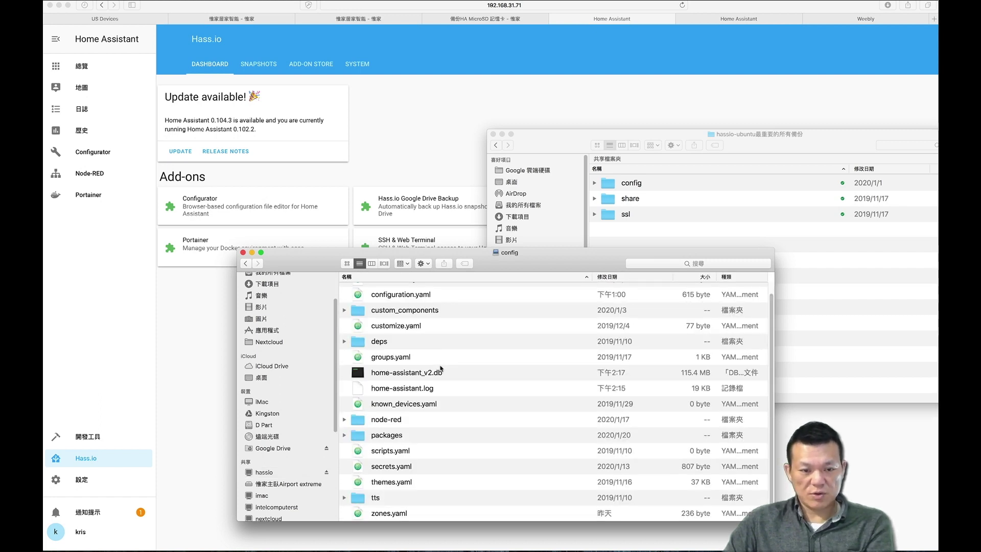
left_click(347, 425)
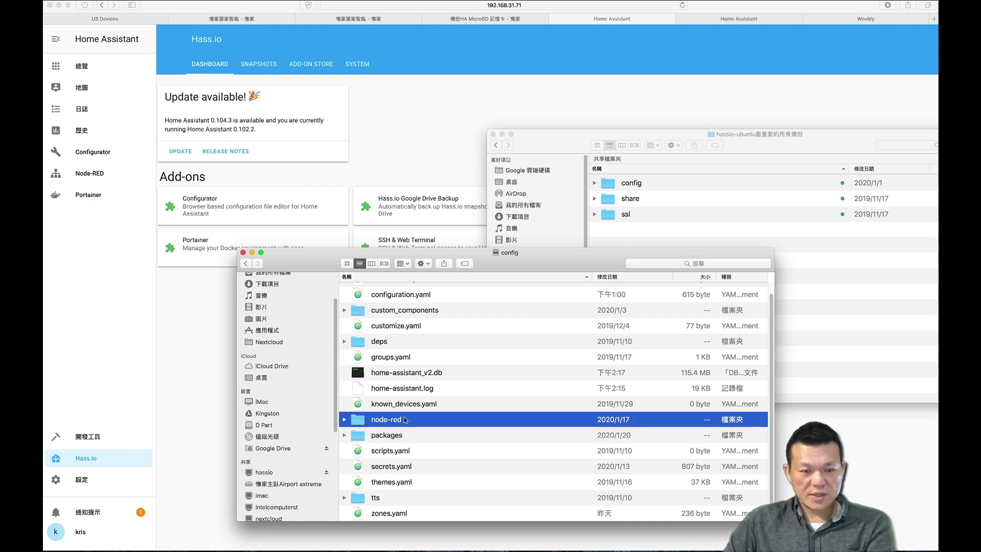
left_click(555, 139)
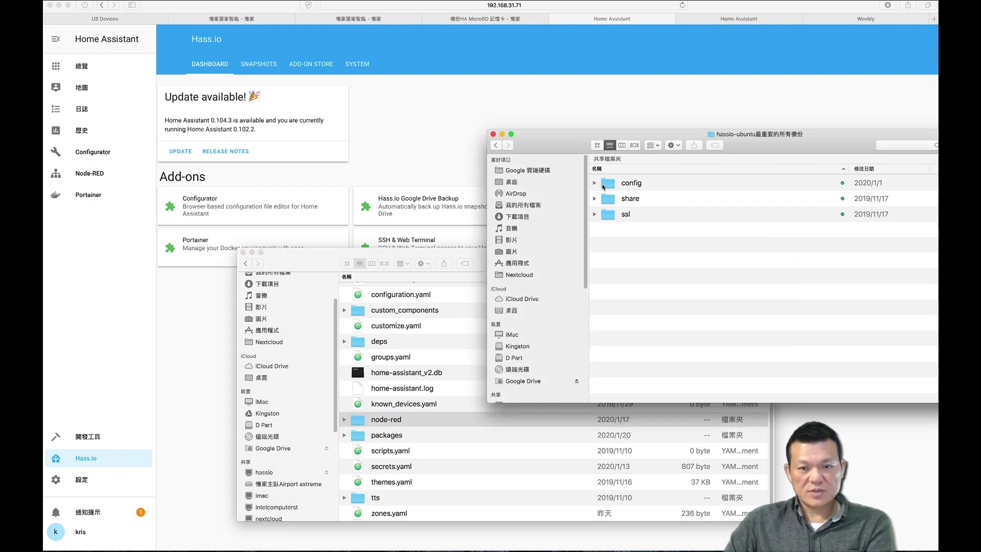
double_click(606, 183)
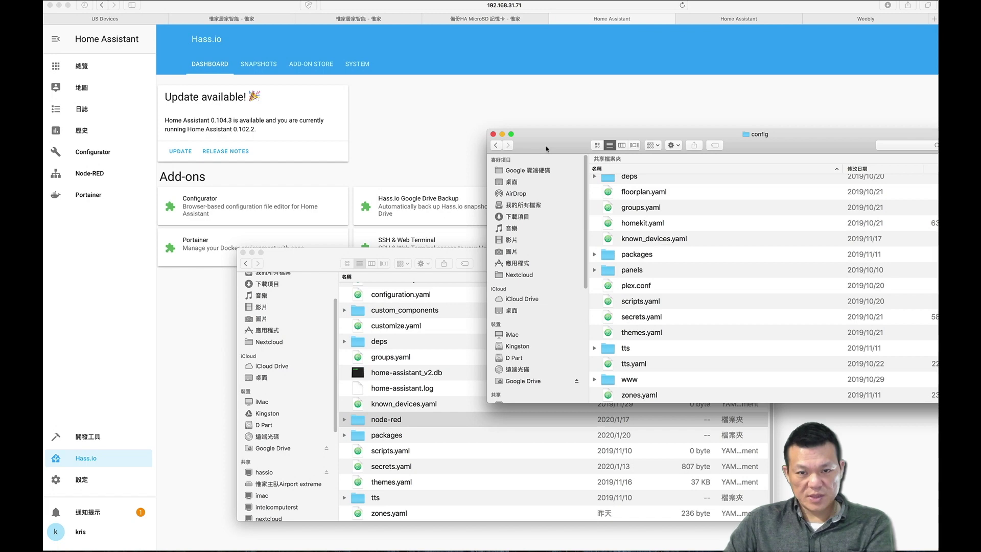
left_click_drag(658, 135, 587, 130)
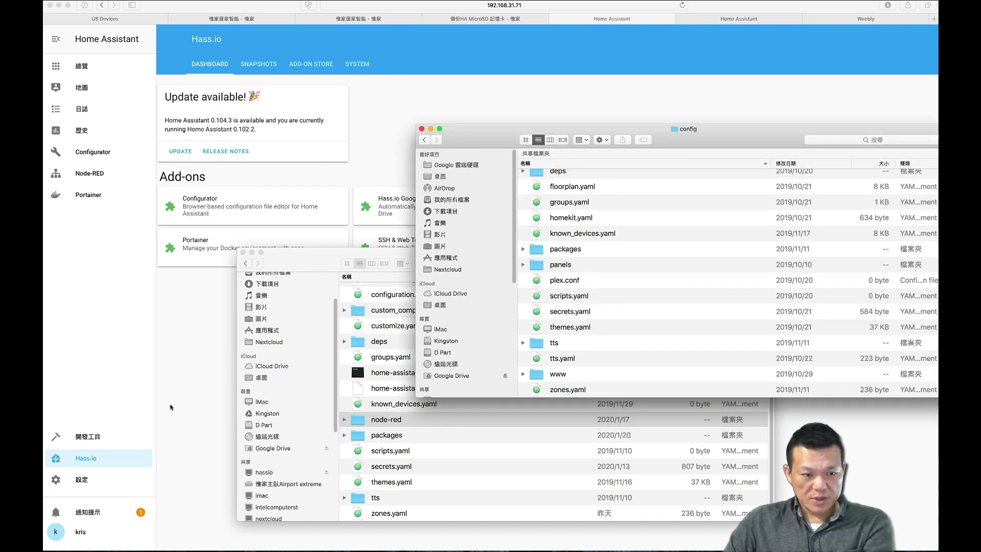
- Return to Home Assistant, open Node-RED and export the current flow, Flow 1, to the clipboard
left_click(181, 335)
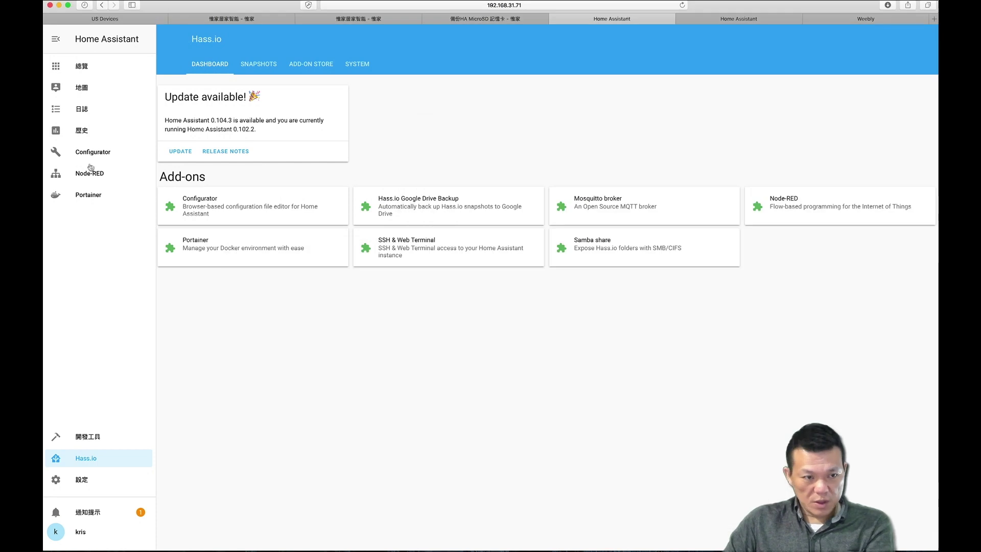
left_click(92, 173)
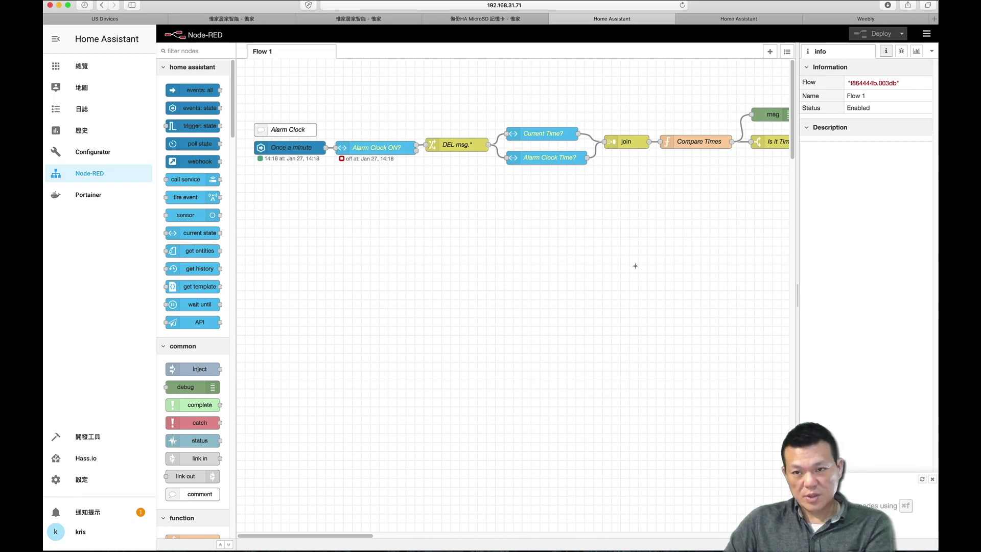
left_click(926, 35)
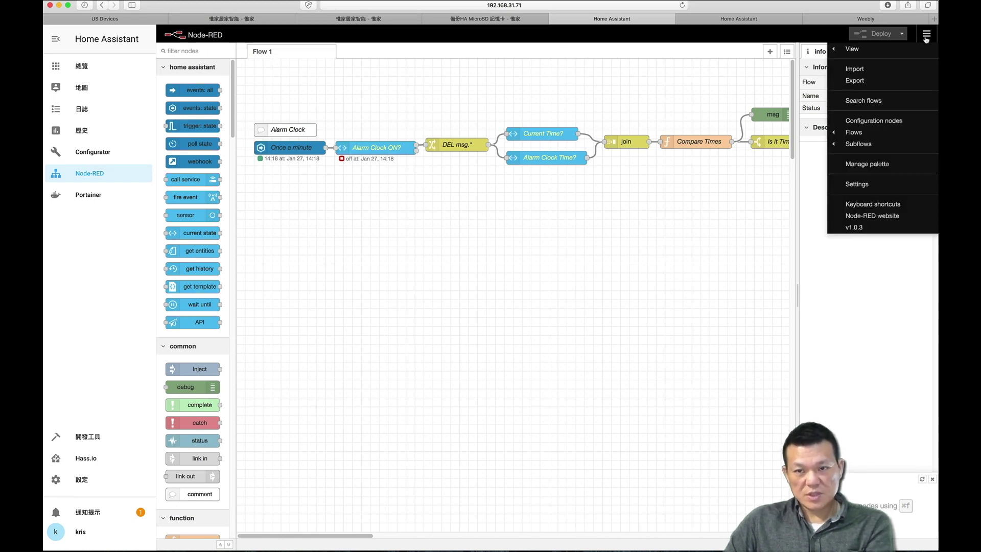
left_click(854, 80)
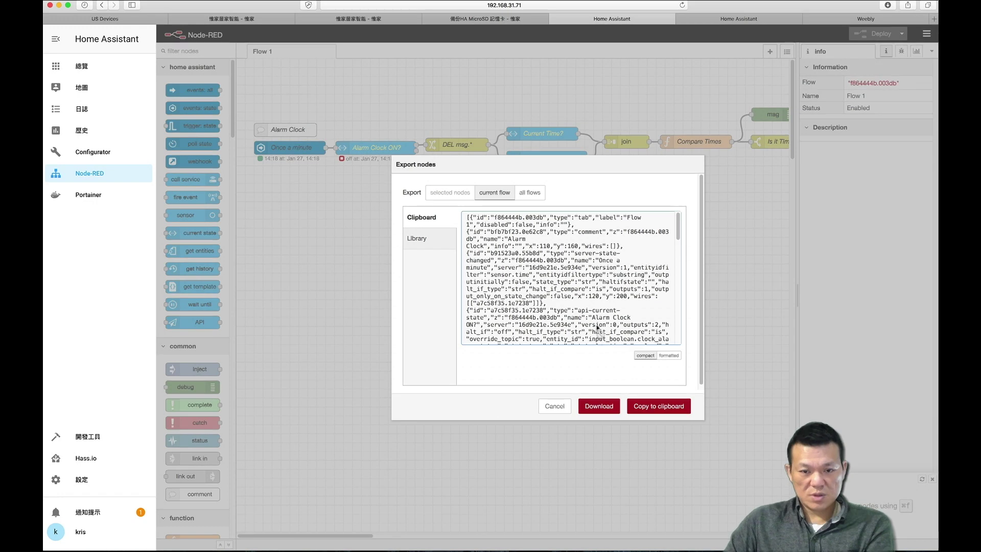
left_click(659, 405)
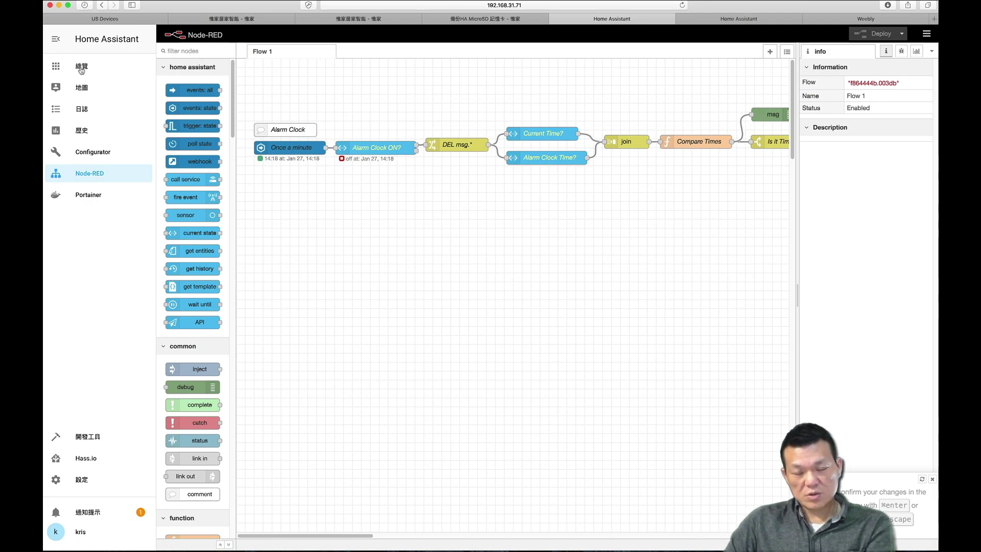
- Glance at the Finder backup windows, then return to the Hass.io dashboard and open the Node-RED add-on's details
key("super+Tab")
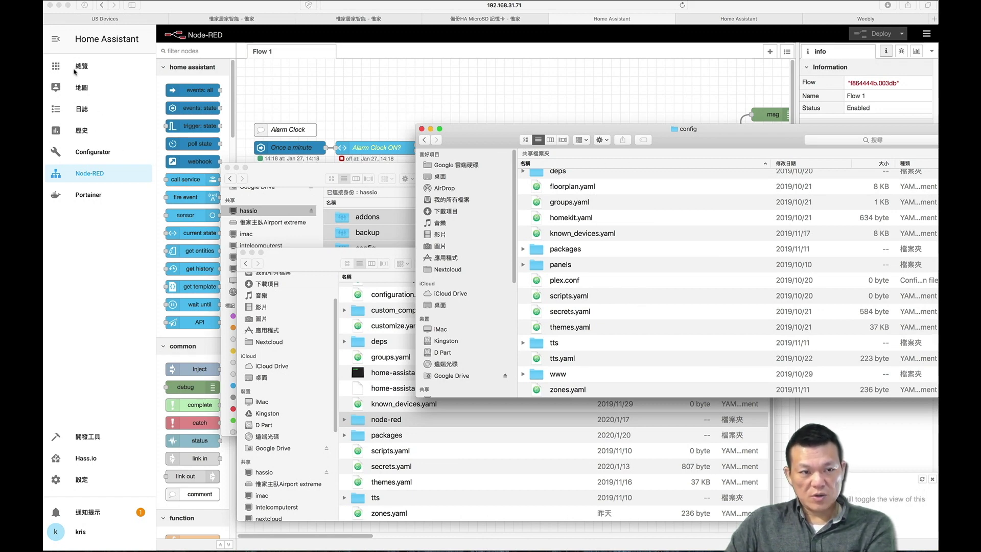
left_click(89, 458)
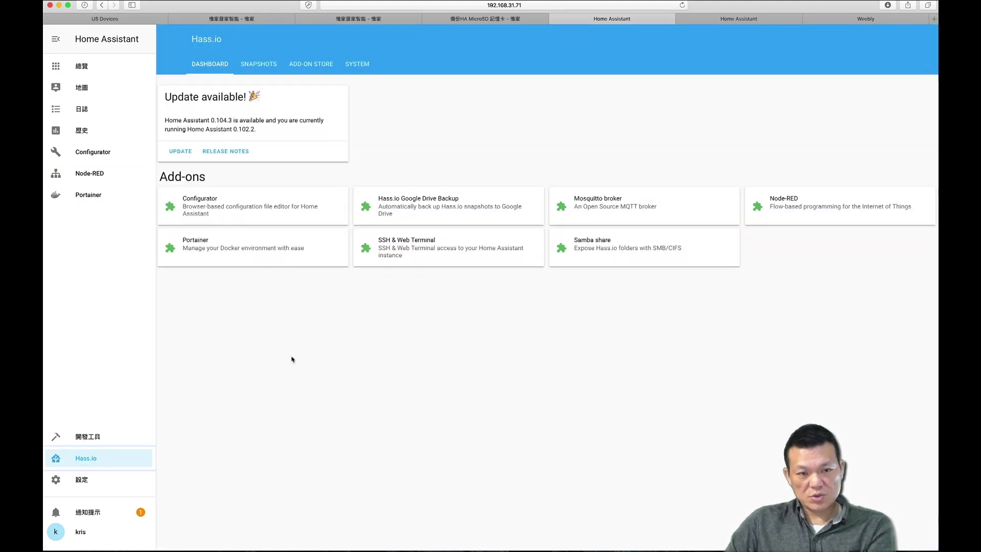
left_click(781, 207)
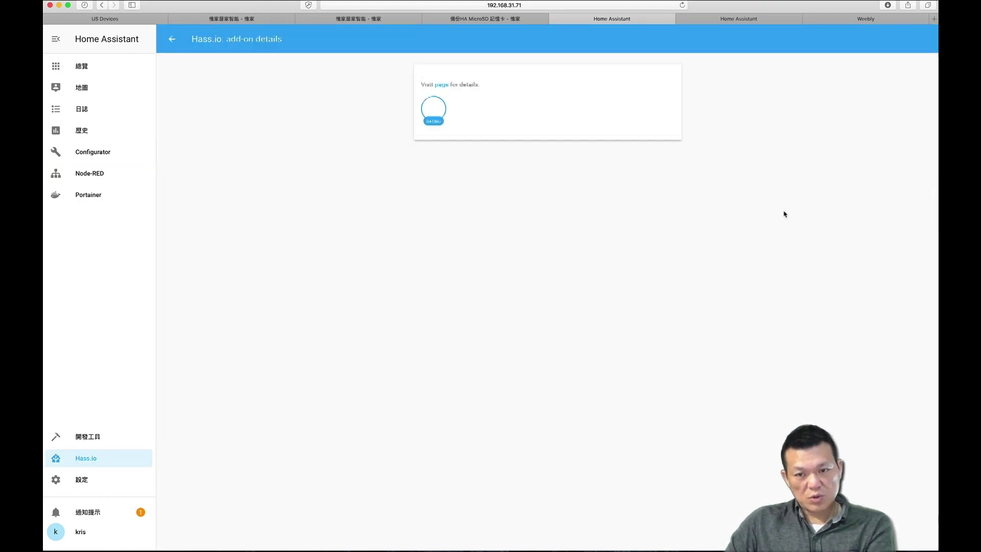
- Reopen the Node-RED editor and try to import the copied flow JSON into the current flow
left_click(119, 179)
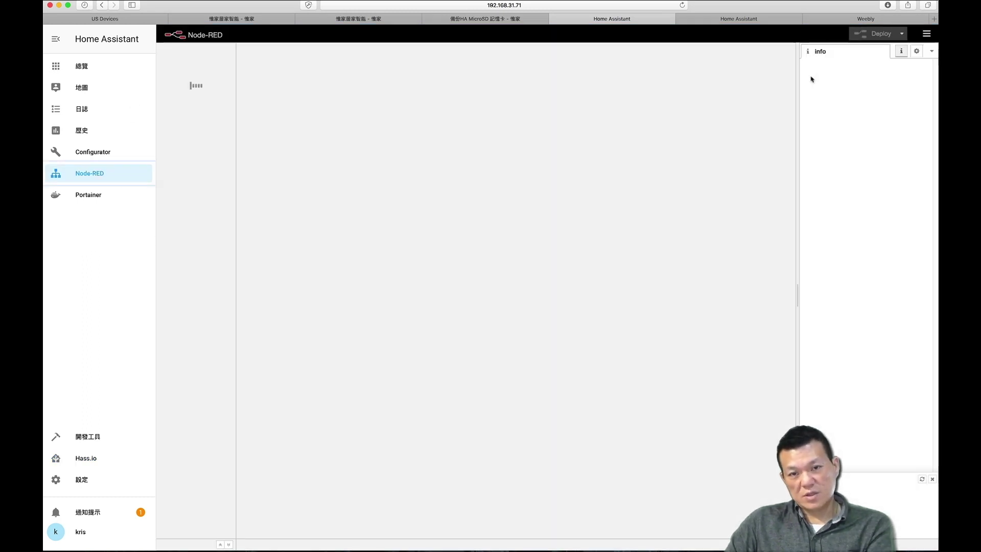
left_click(926, 34)
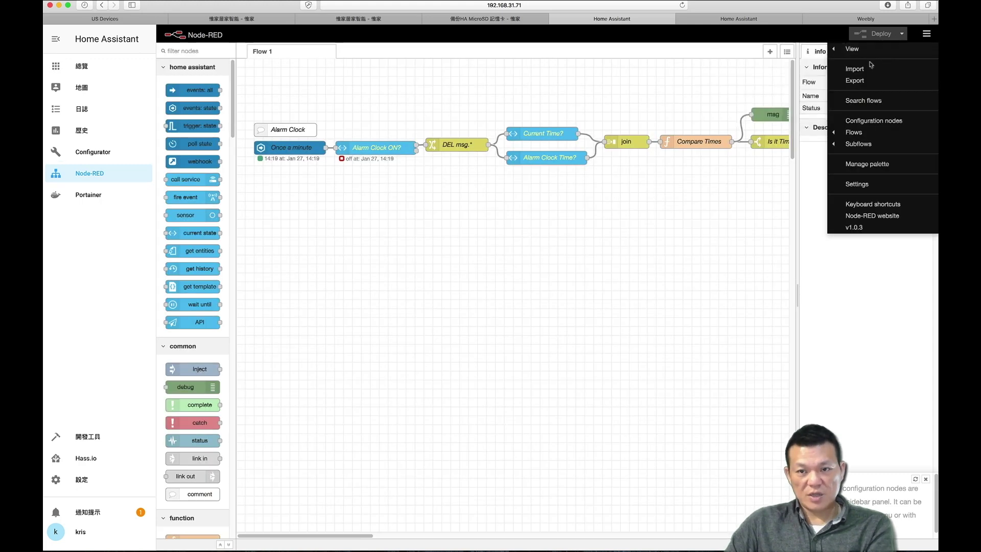
left_click(855, 69)
key("super+v")
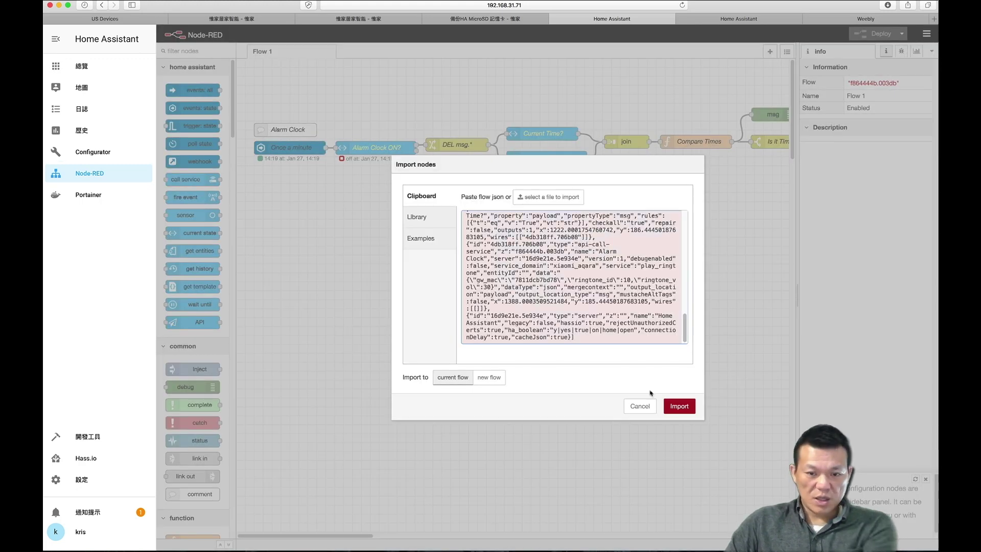
left_click(678, 406)
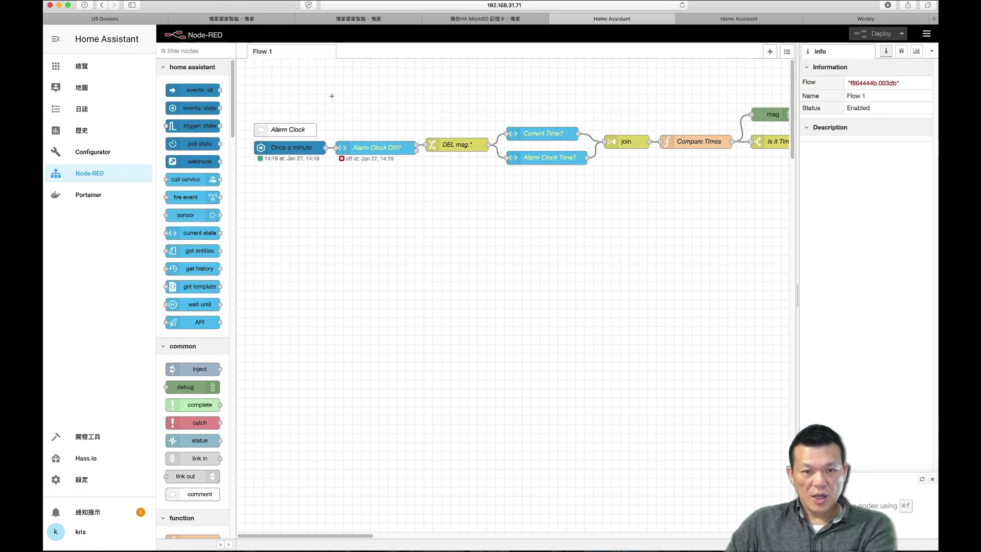
- Open the Once a minute node's properties in Flow 1 to view them, and close the editor
double_click(290, 149)
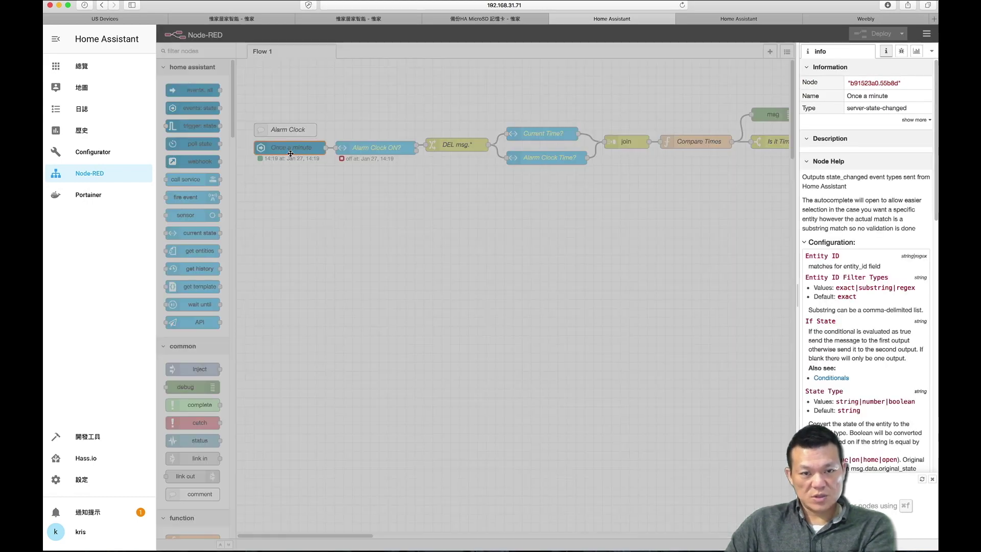
left_click(761, 141)
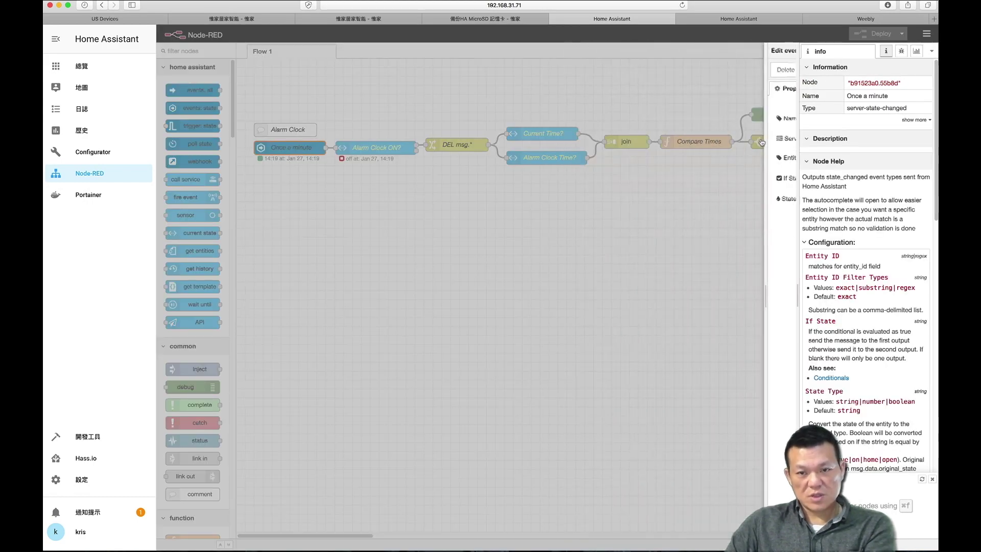
left_click(762, 72)
left_click(771, 69)
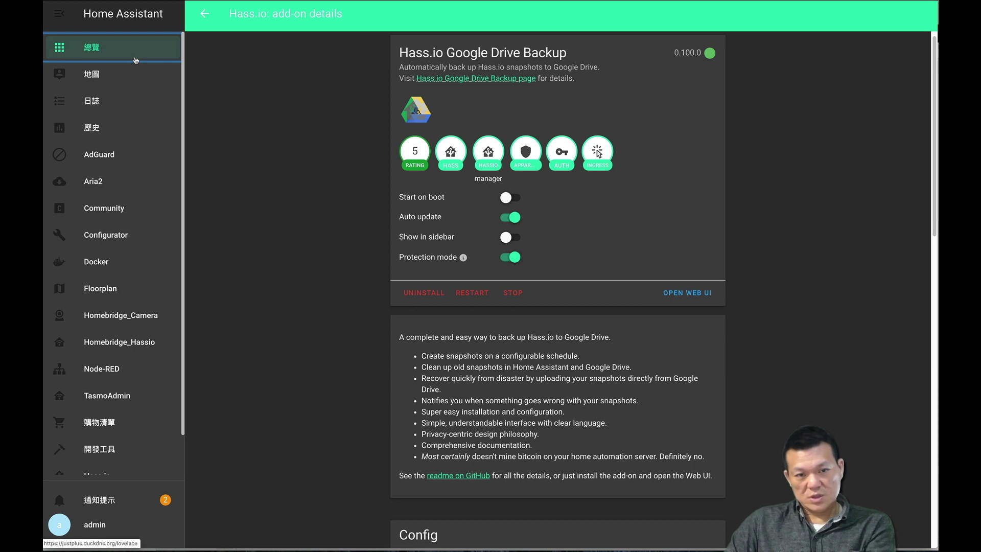
- Open the overview page of the other Home Assistant instance
left_click(97, 51)
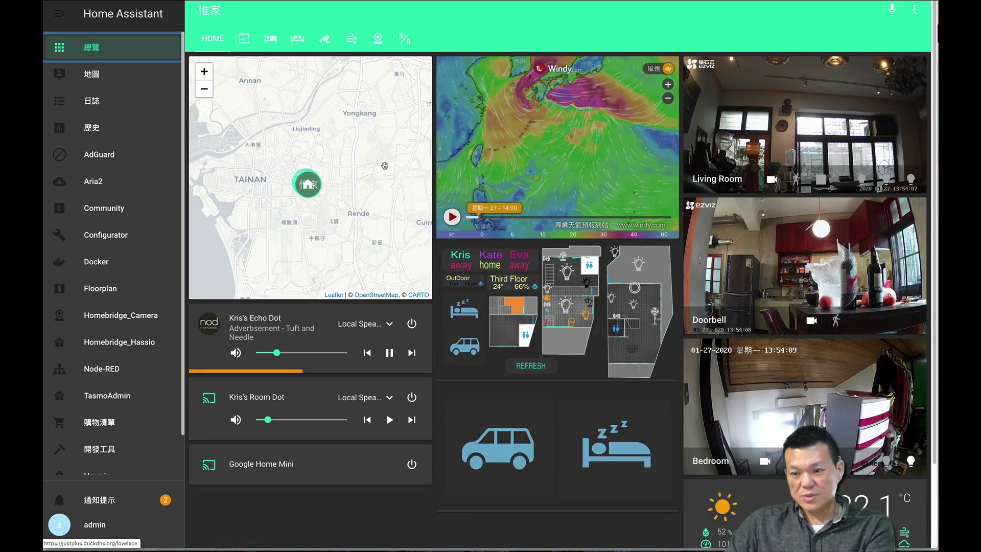